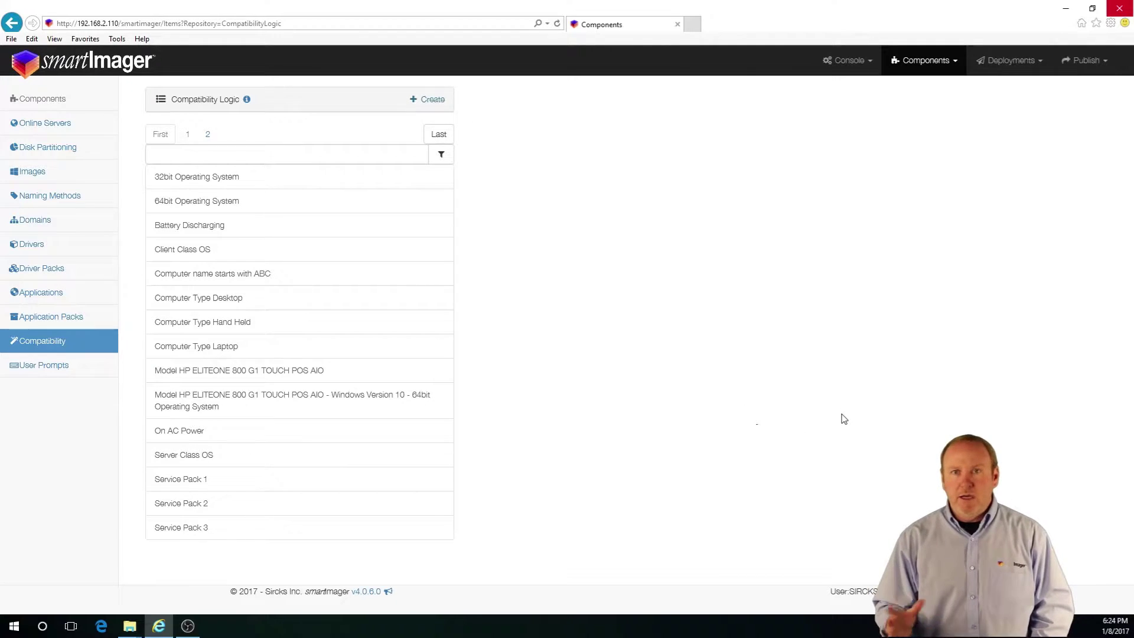
Review the test defined in the 32bit Operating System compatibility logic and close it.
left_click(217, 186)
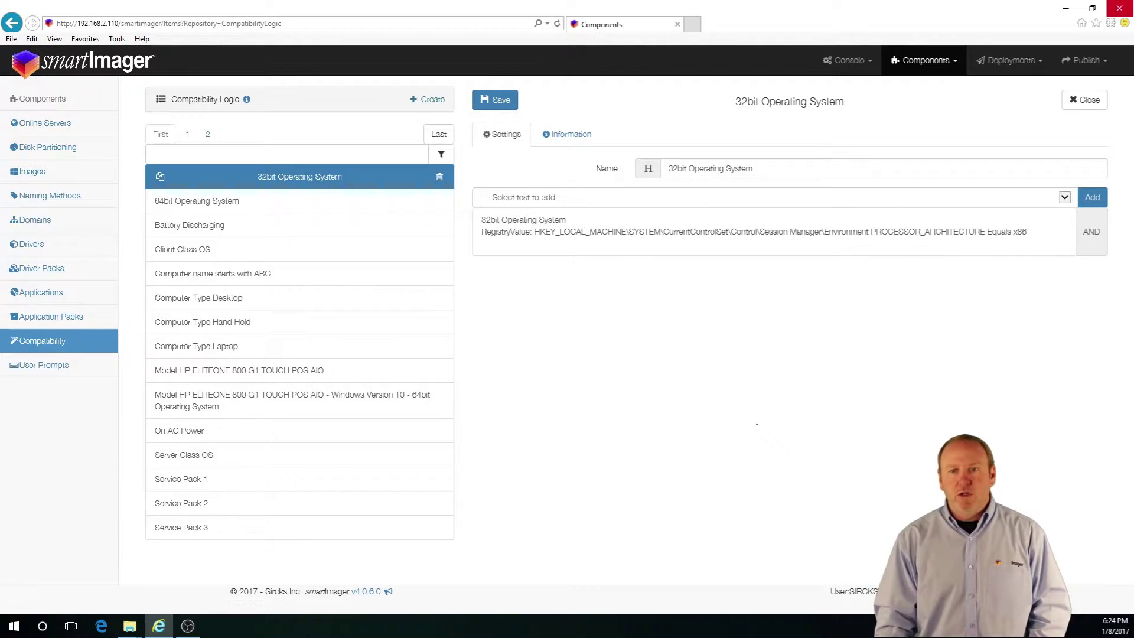
left_click(1096, 101)
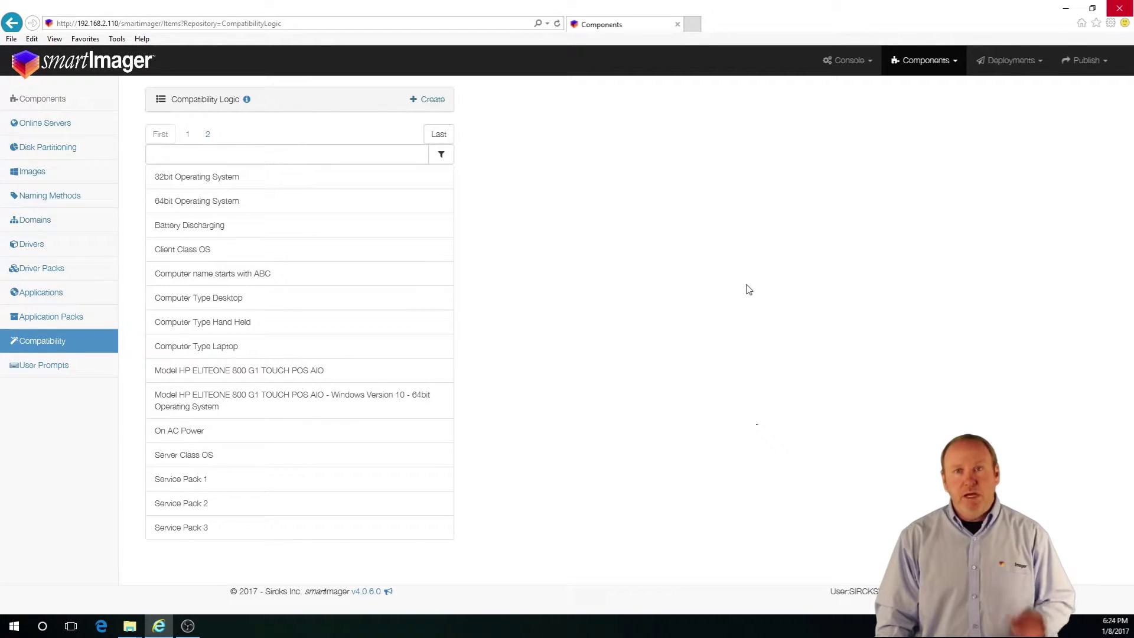
Create a new compatibility logic item named "IP starts with 192.168.2".
left_click(429, 102)
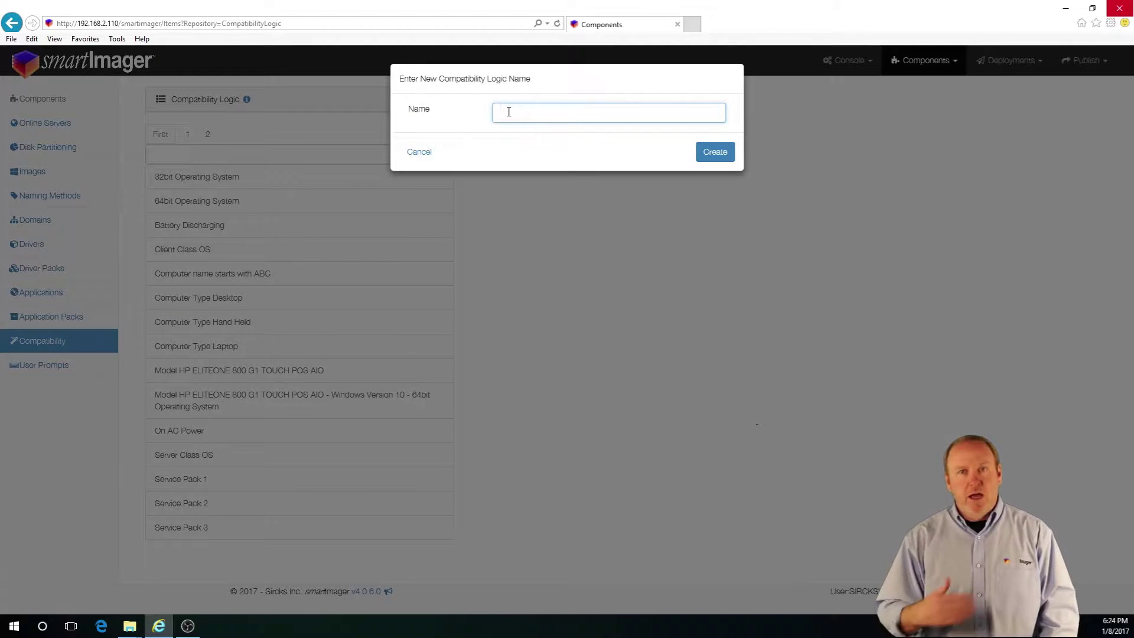
type("IP s")
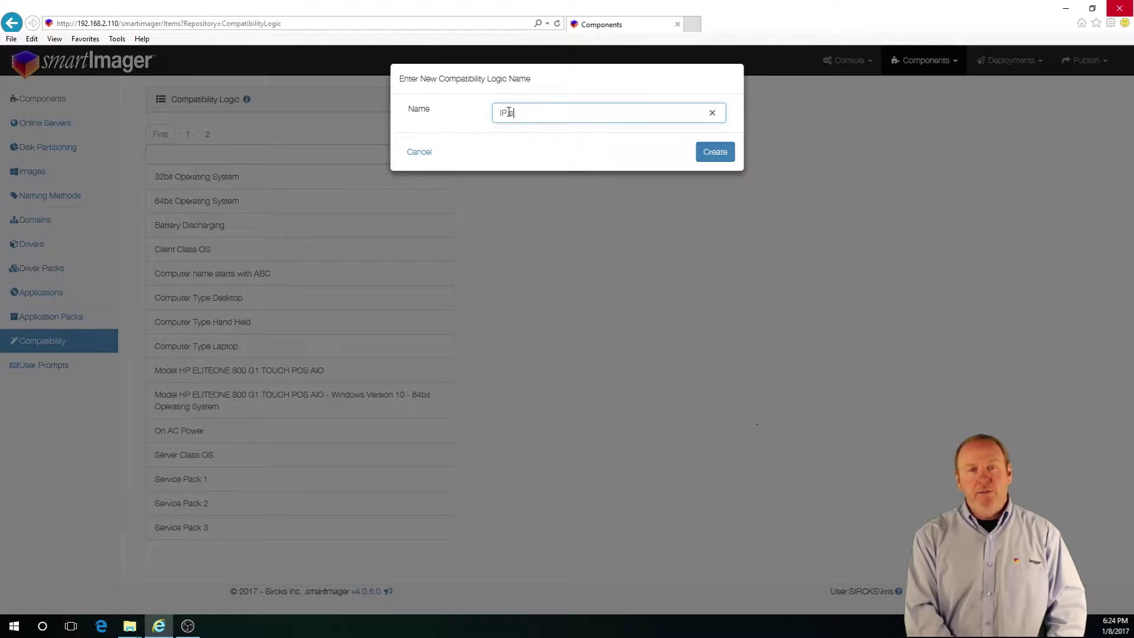
type("tarts with 619")
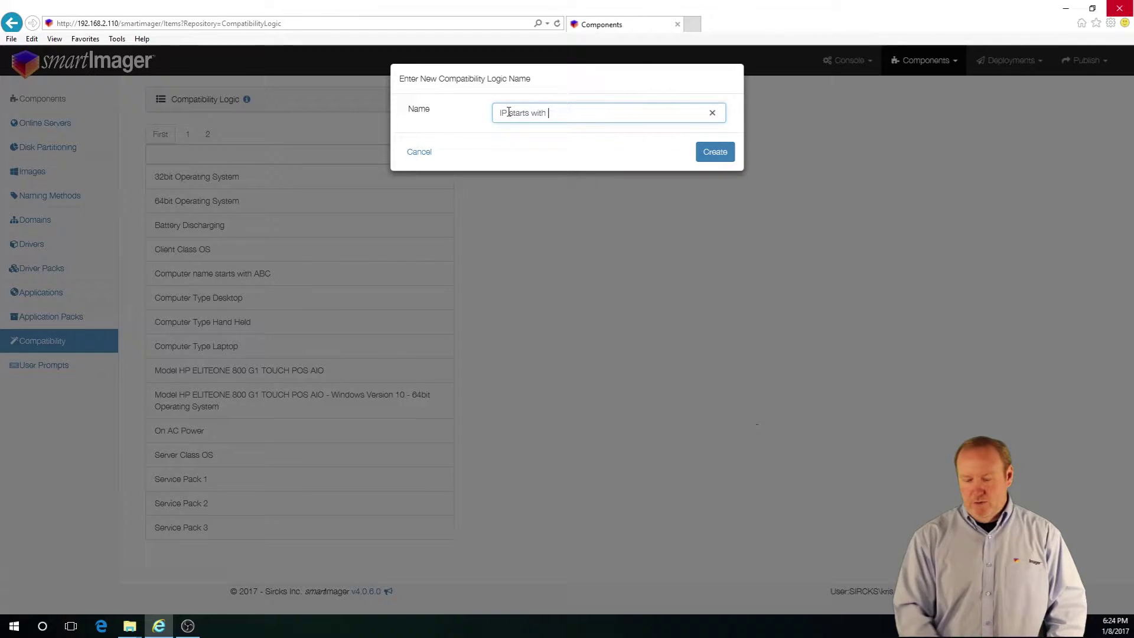
key("BackSpace")
key("BackSpace")
key("BackSpace")
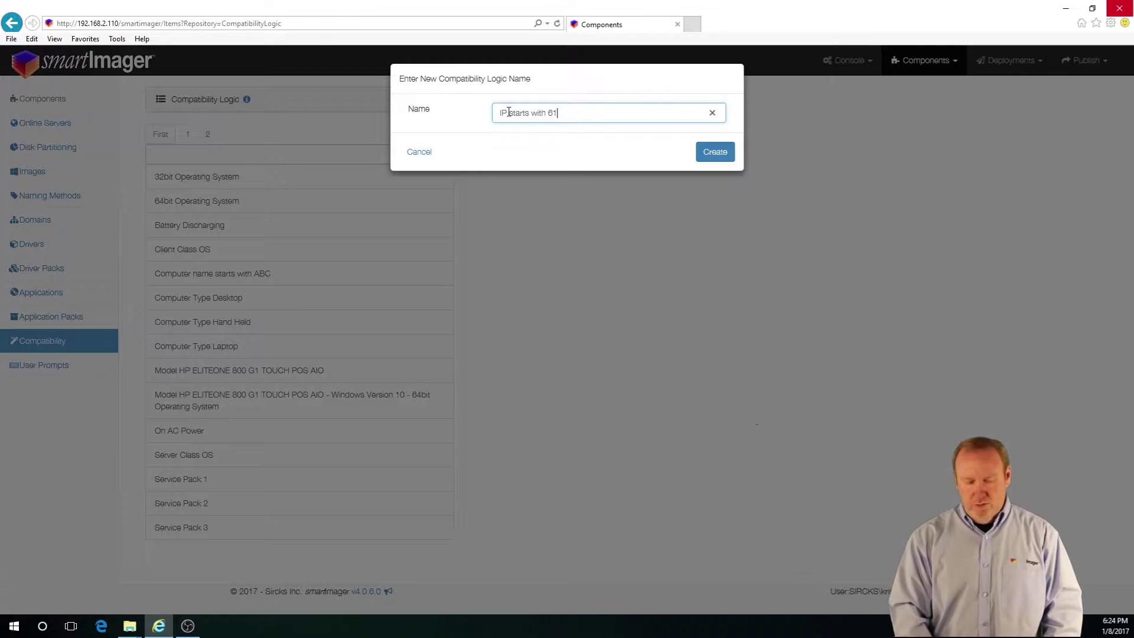
type("19")
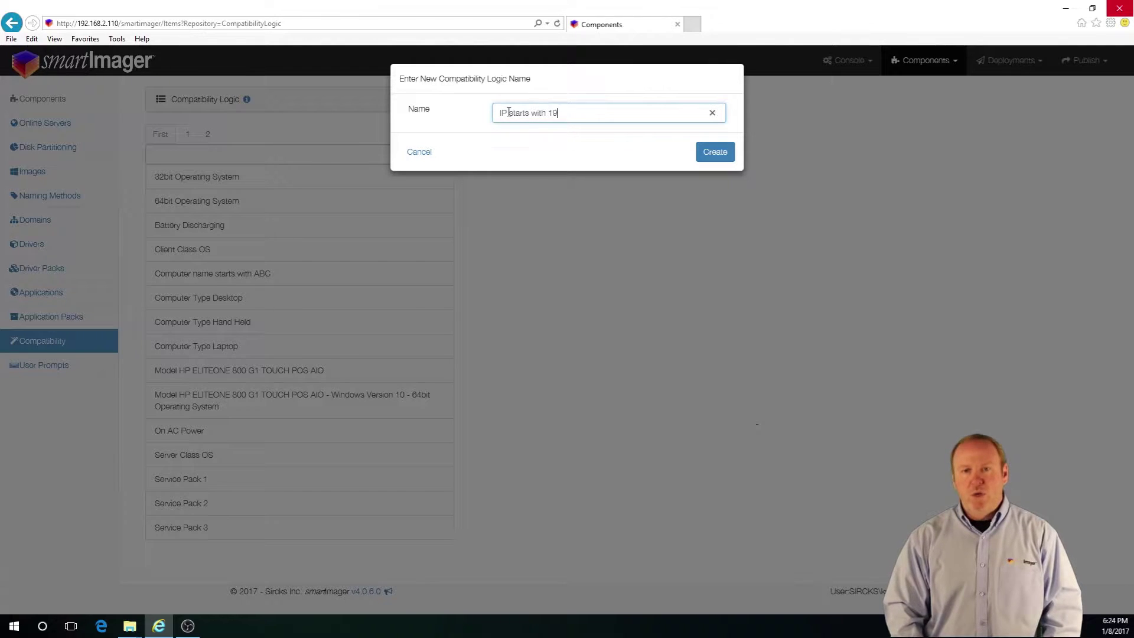
type("2.168.2")
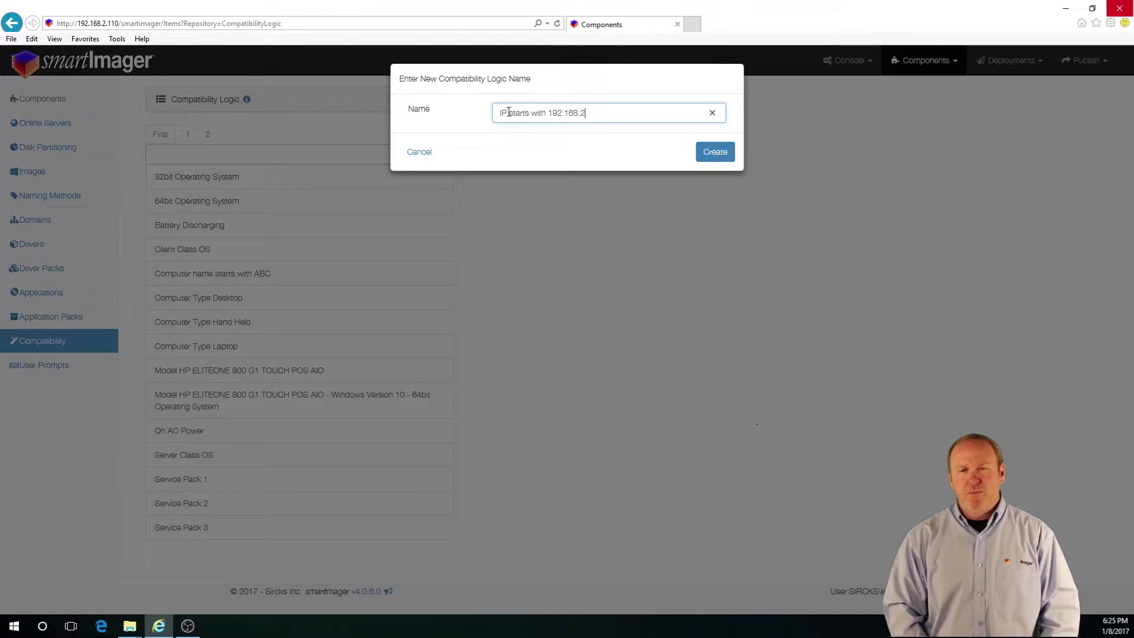
left_click(714, 152)
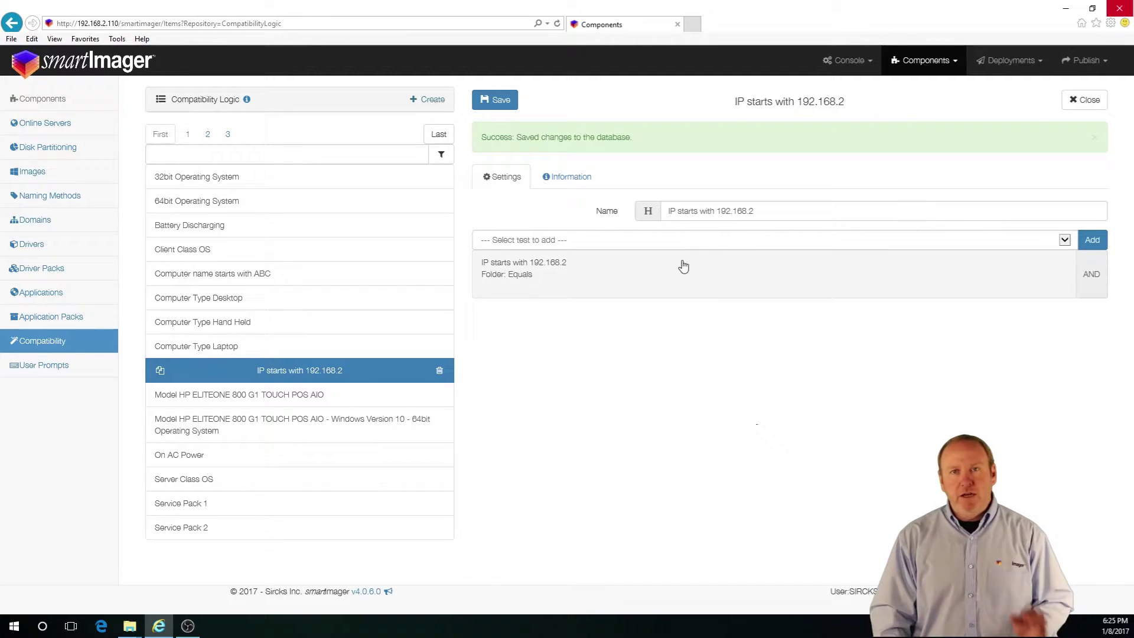
Edit the default test of the new compatibility logic and change its type to WMI Query.
left_click(587, 282)
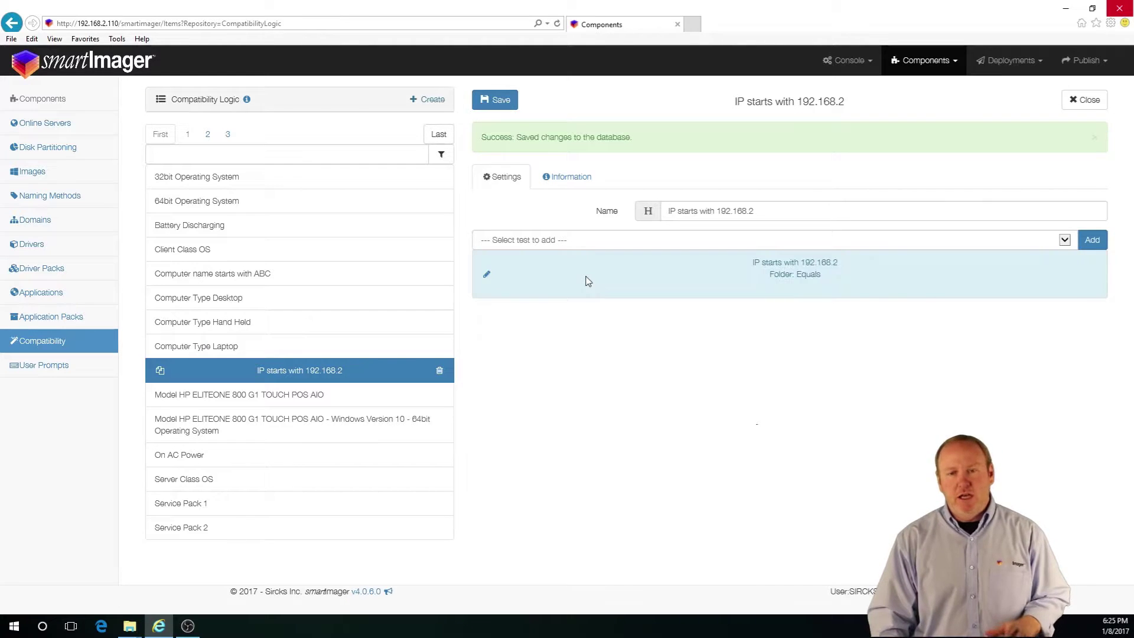
left_click(487, 279)
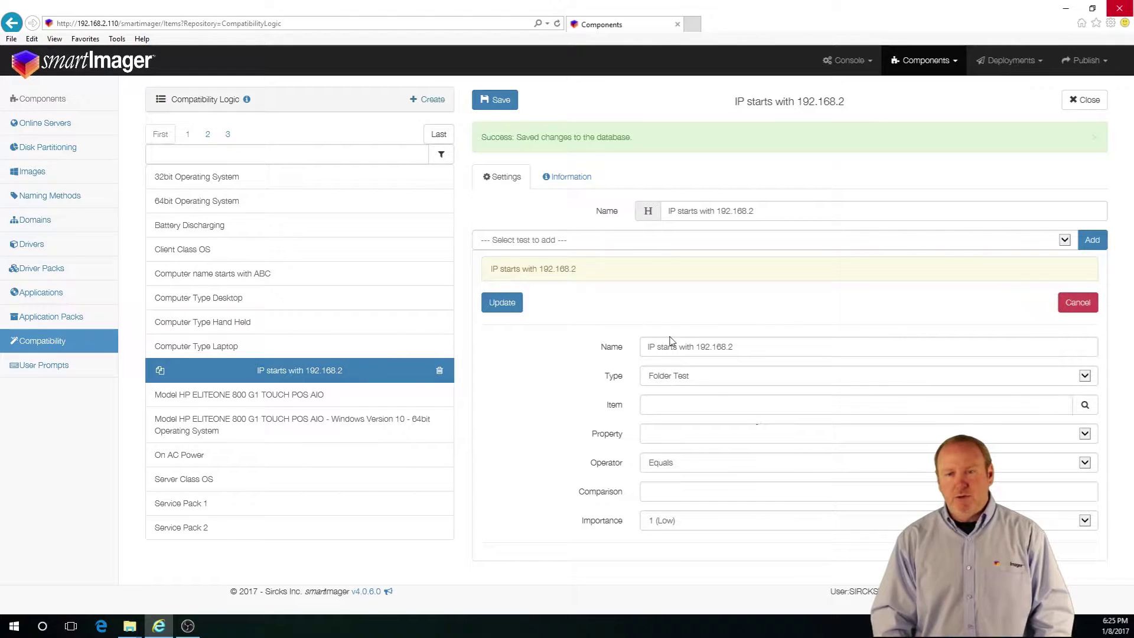
left_click(714, 377)
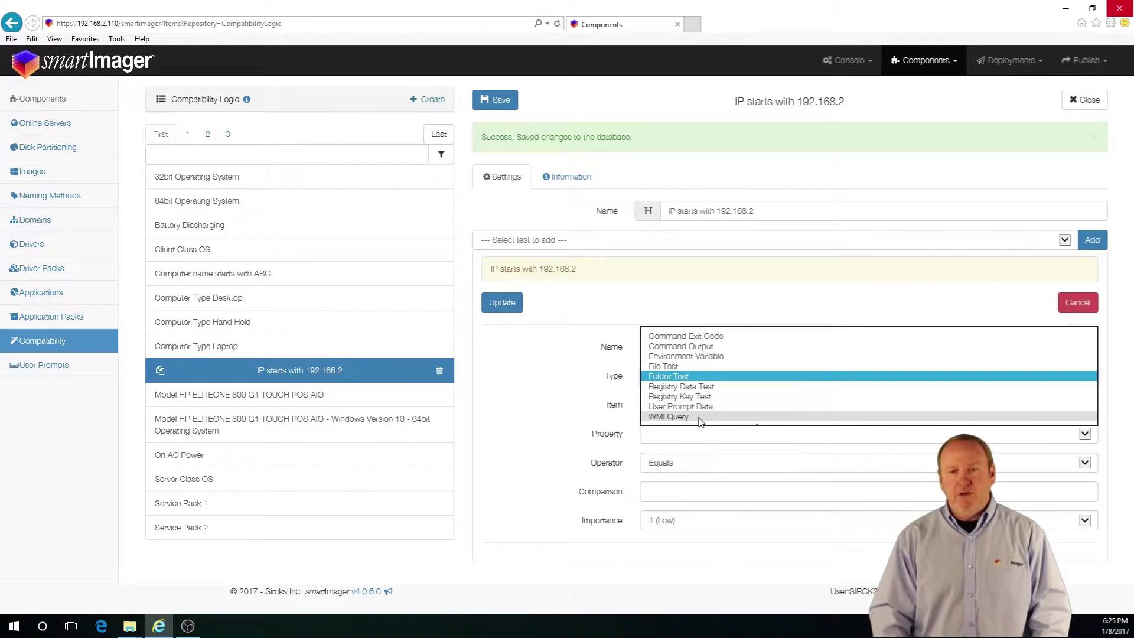
left_click(668, 416)
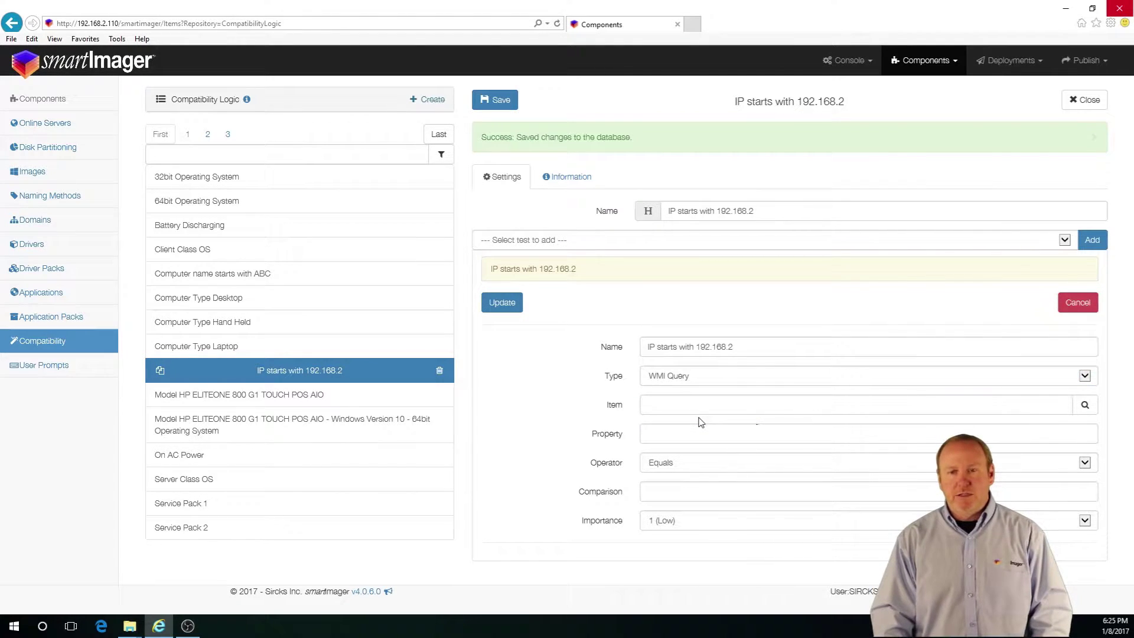
Inspect the WMI class and property browser for the test's item and close it without choosing anything.
left_click(1083, 407)
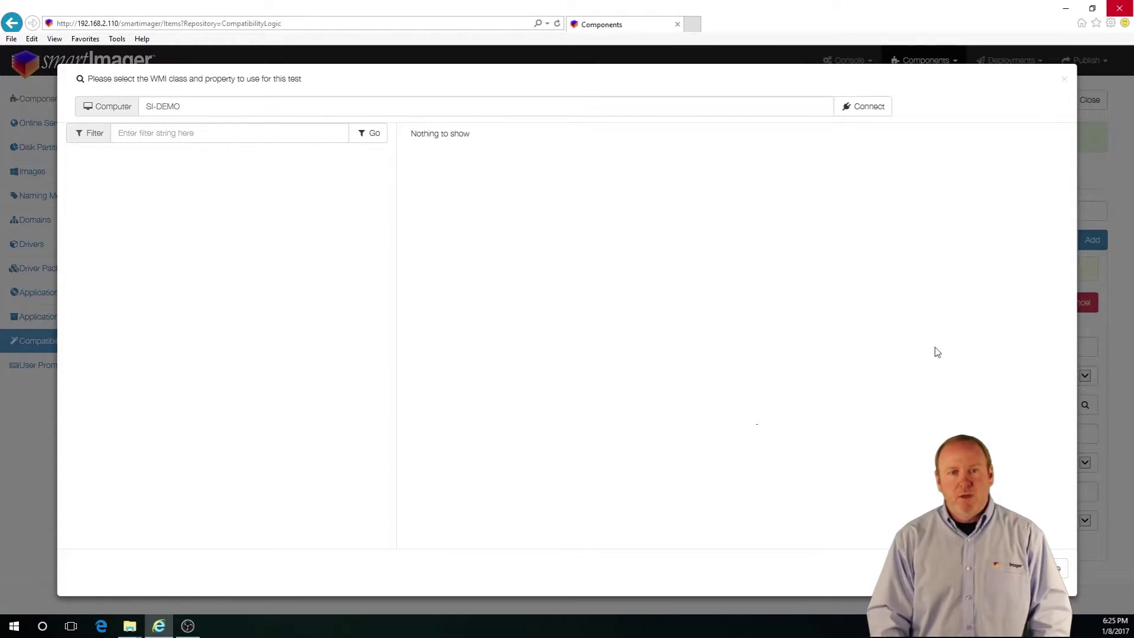
left_click(231, 133)
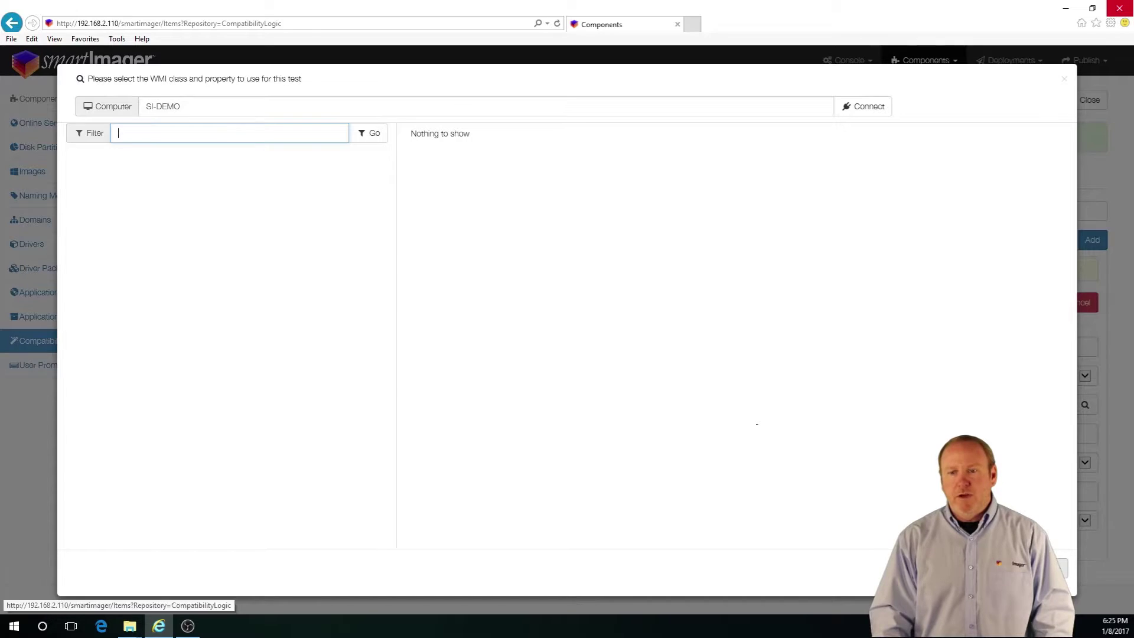
left_click(1042, 568)
Try the Registry Key Test type, look at its registry key browser, and return the type to WMI Query.
left_click(798, 377)
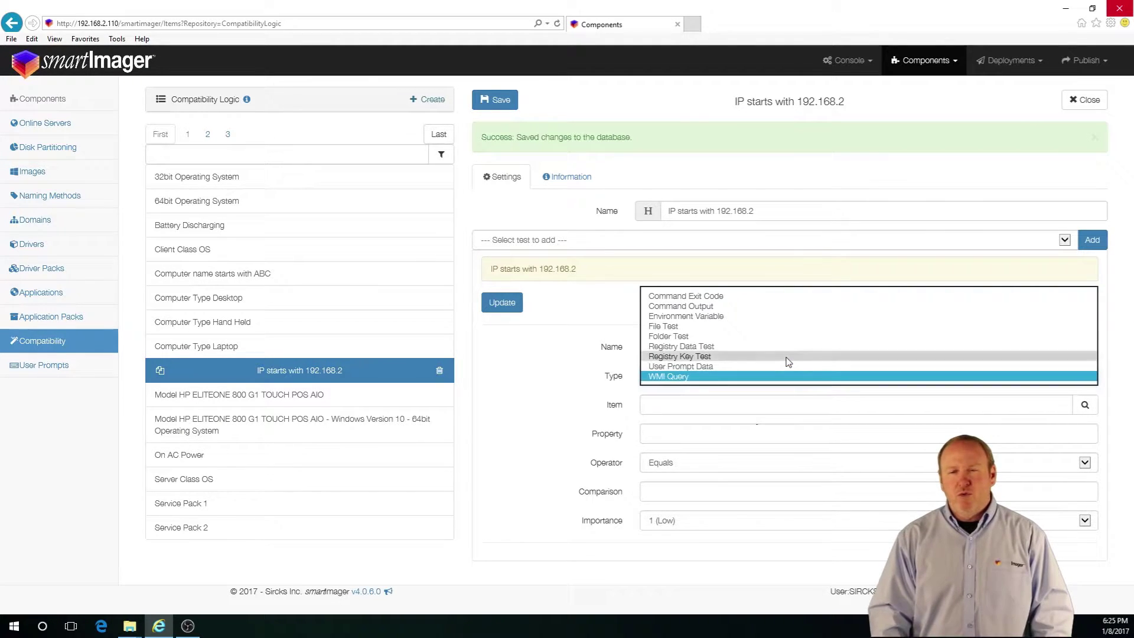
left_click(787, 357)
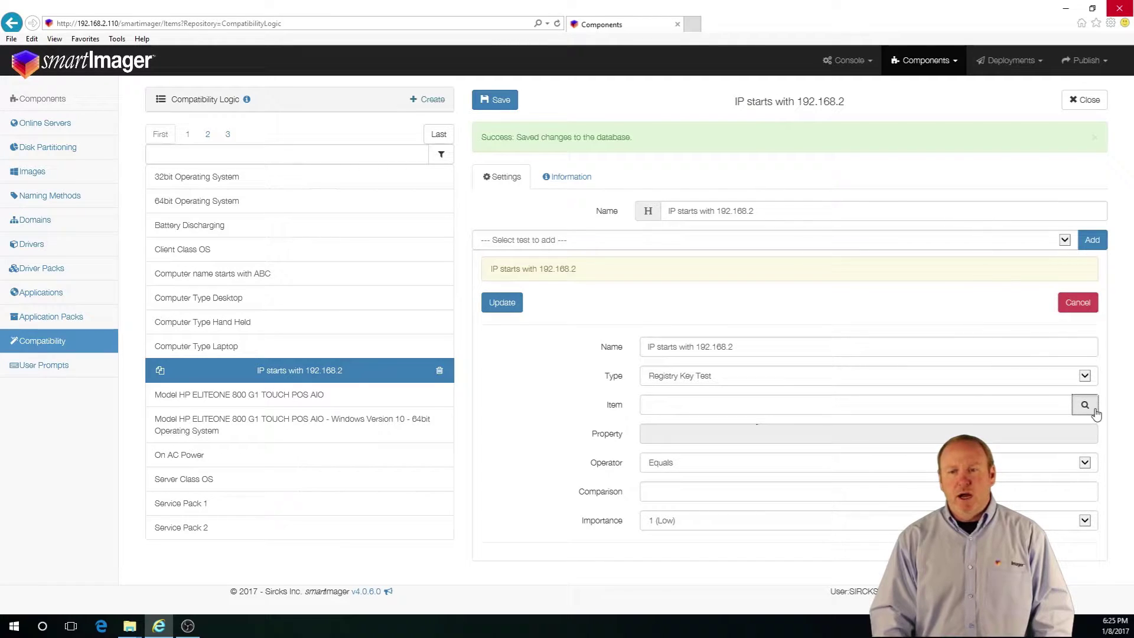
left_click(1084, 405)
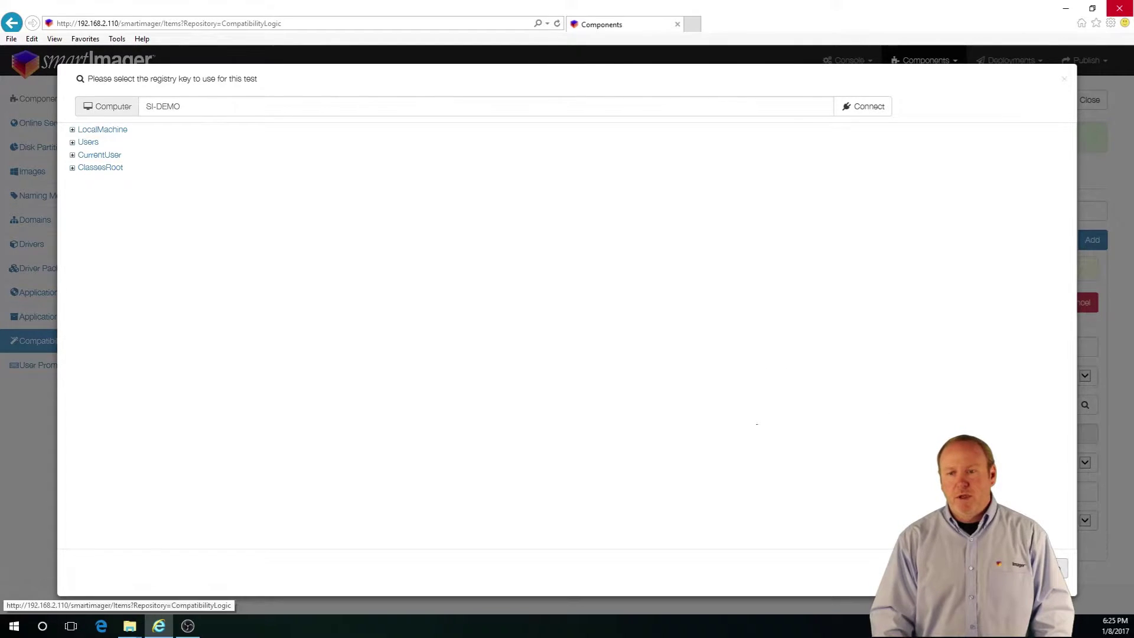
left_click(1051, 568)
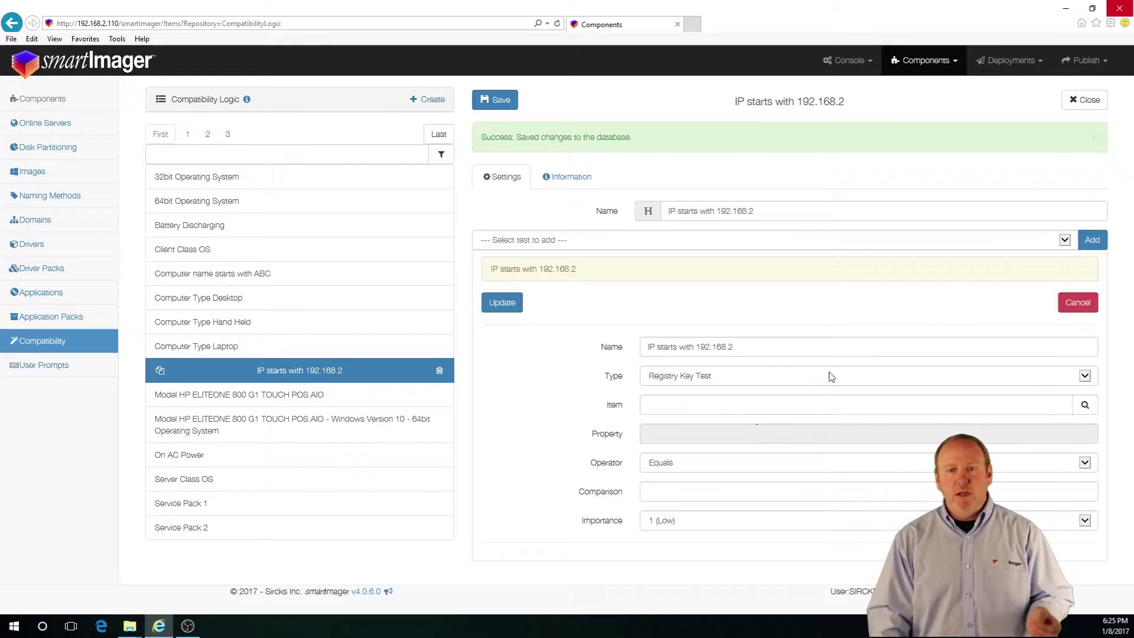
left_click(766, 376)
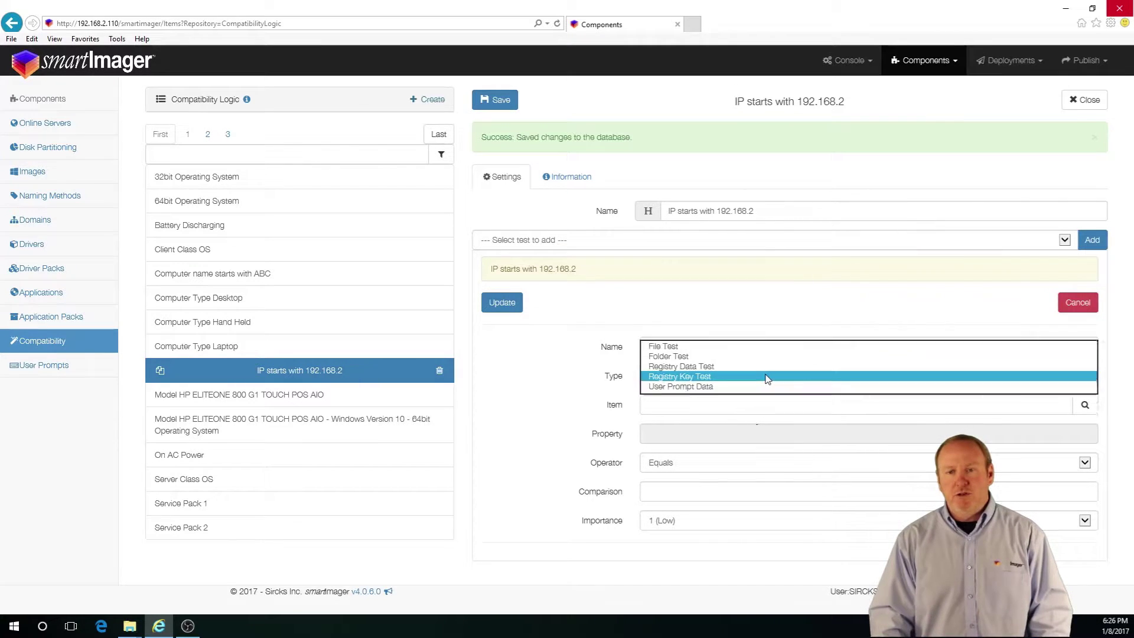
left_click(758, 398)
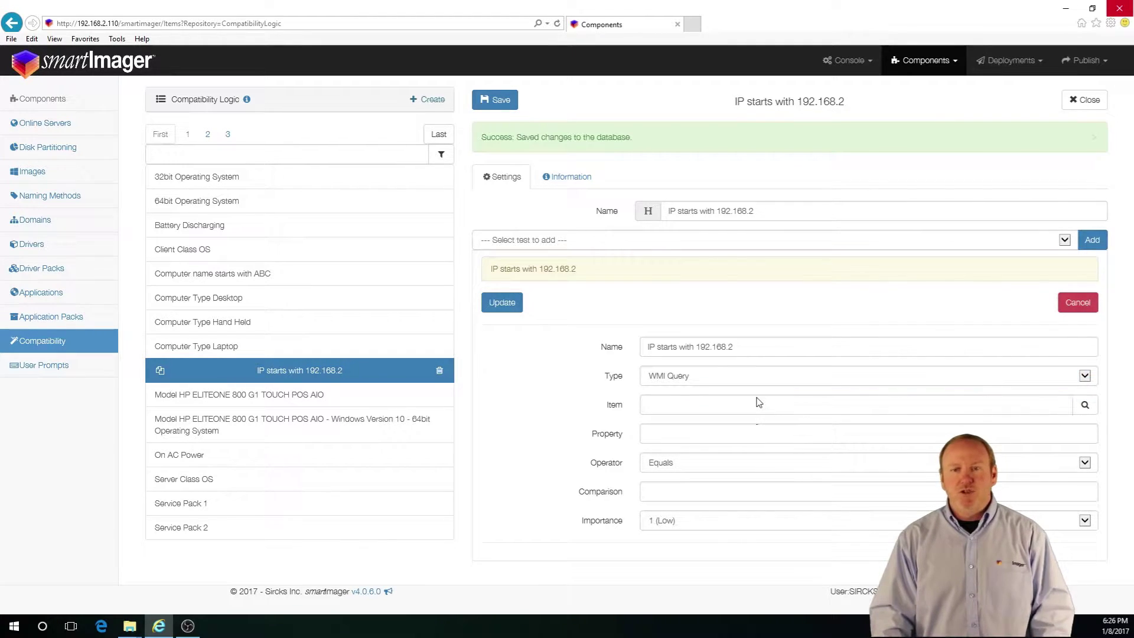
Browse for the test's WMI item and filter the classes by "win32_network".
left_click(1084, 405)
left_click(148, 135)
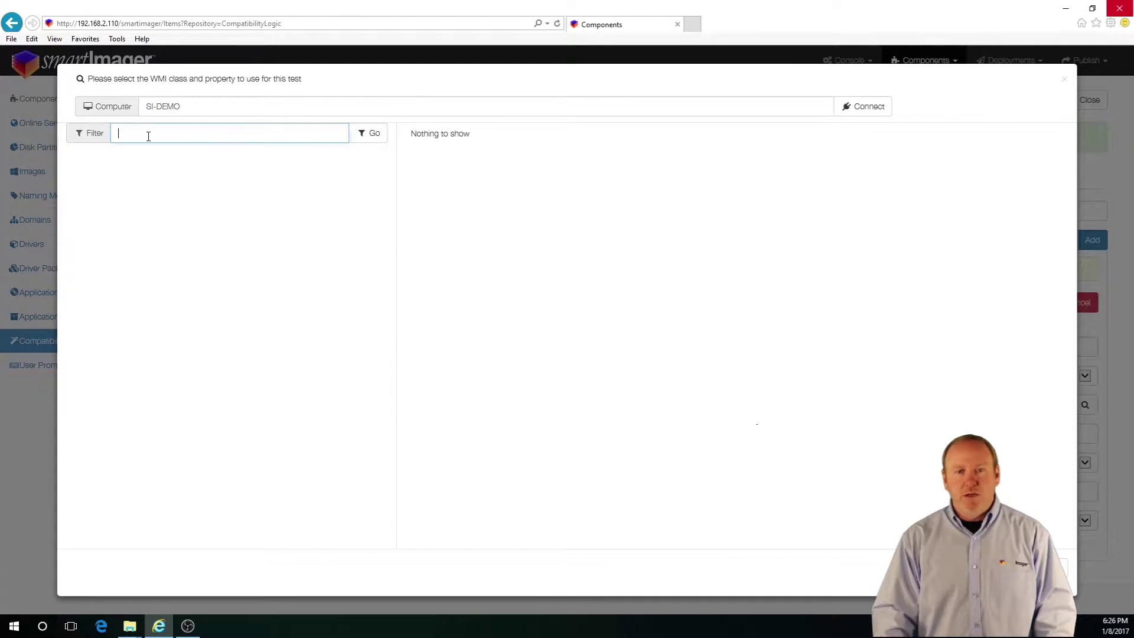
type("win32")
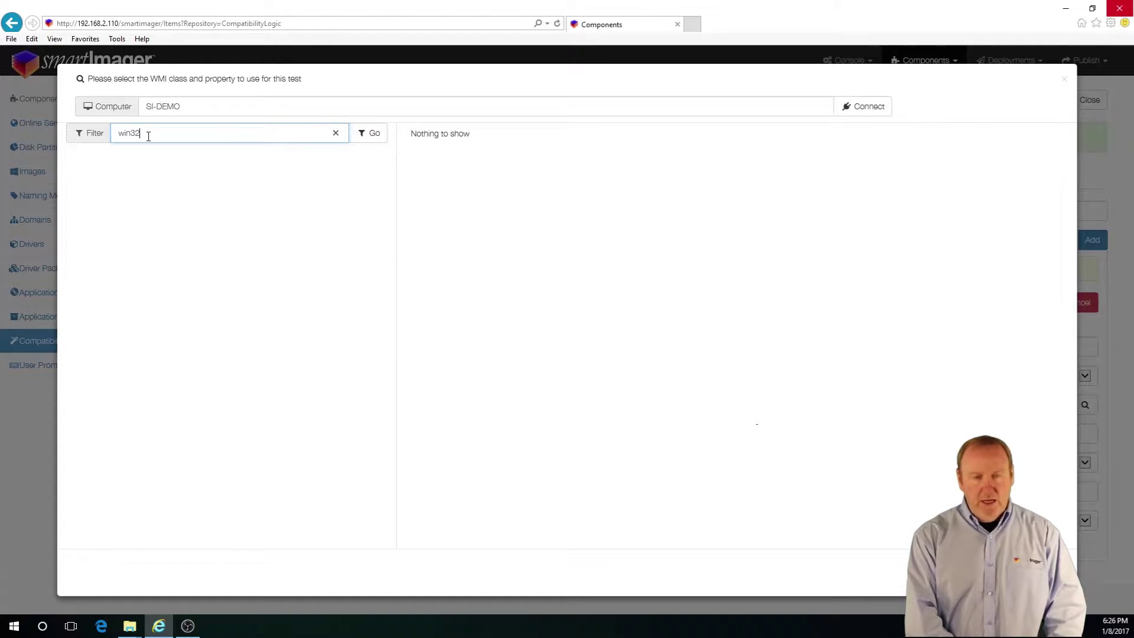
type("_network")
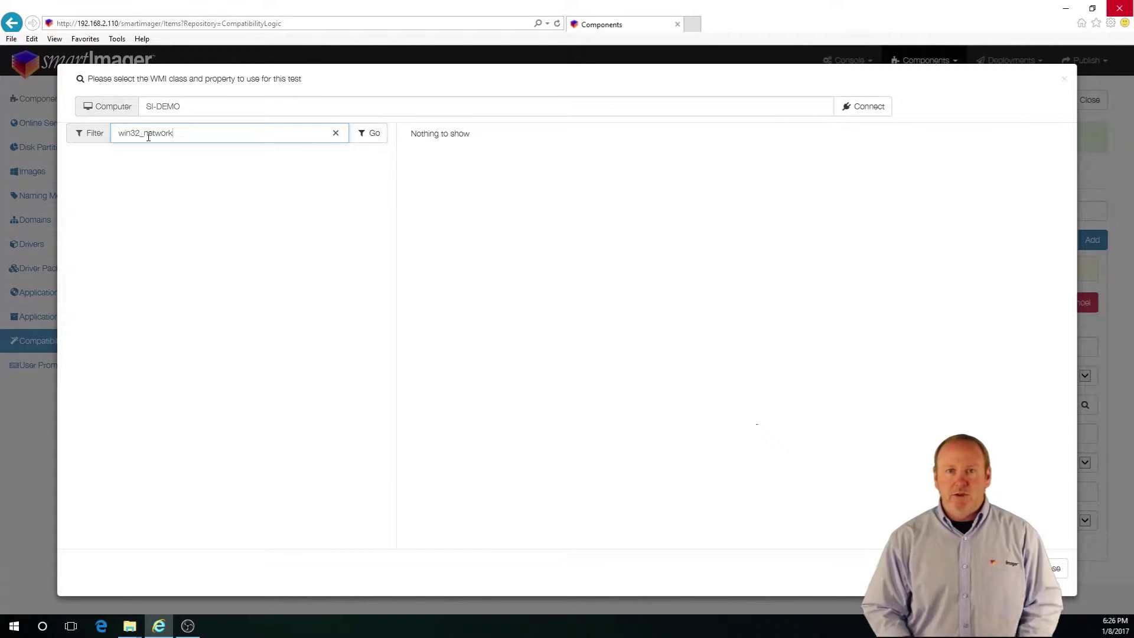
key("Return")
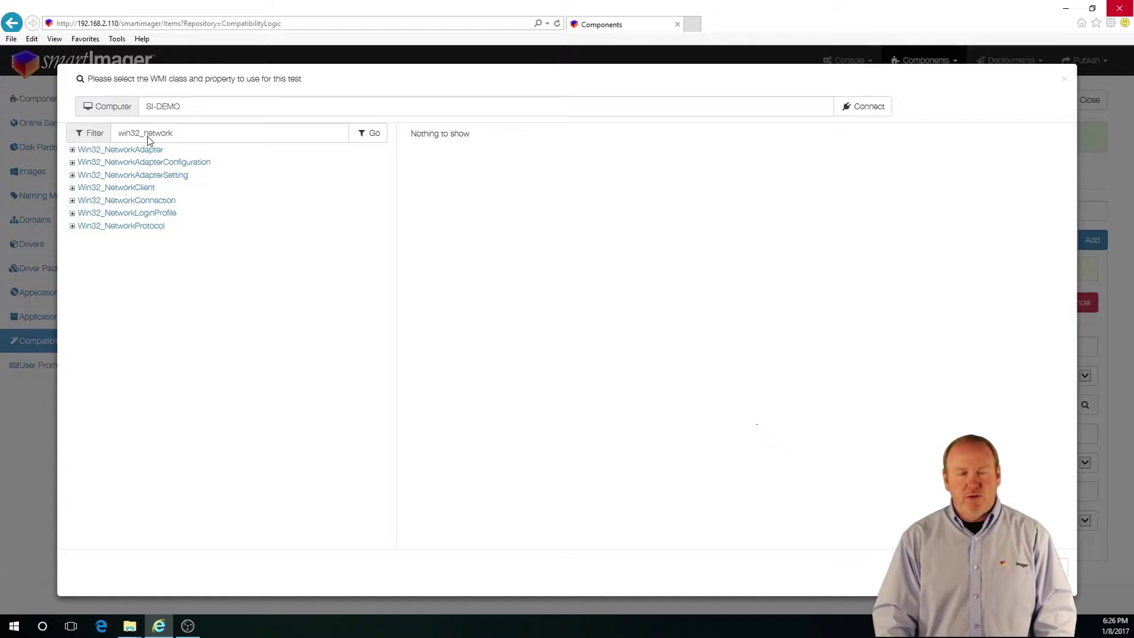
Choose the IPAddress property of the Win32_NetworkAdapterConfiguration class for the test, using the Index=0 instance.
left_click(144, 166)
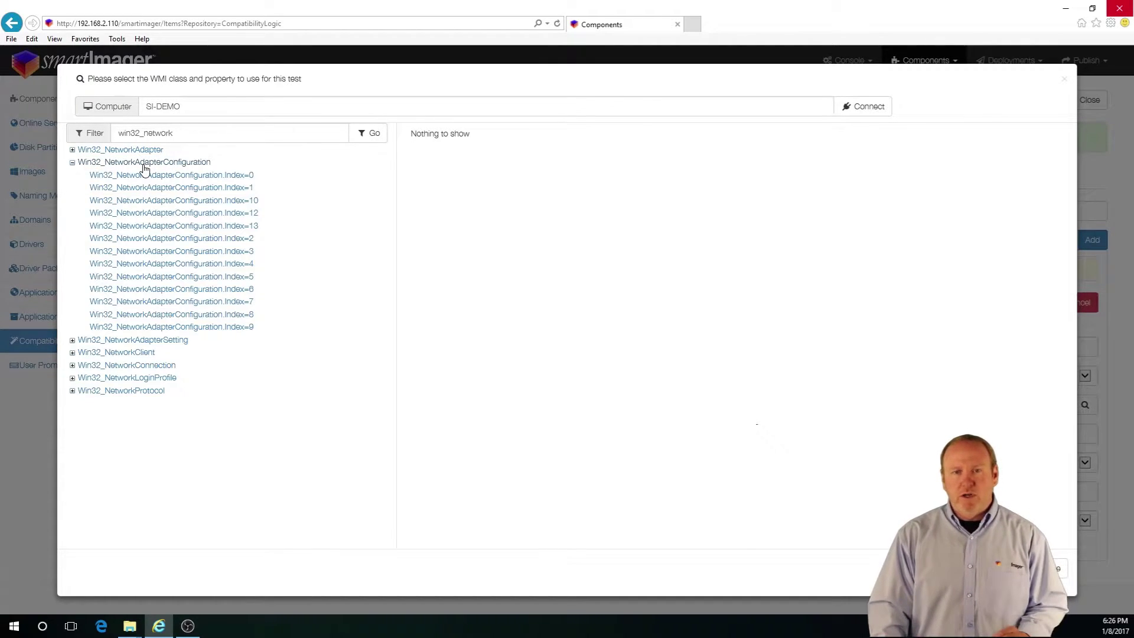
left_click(151, 177)
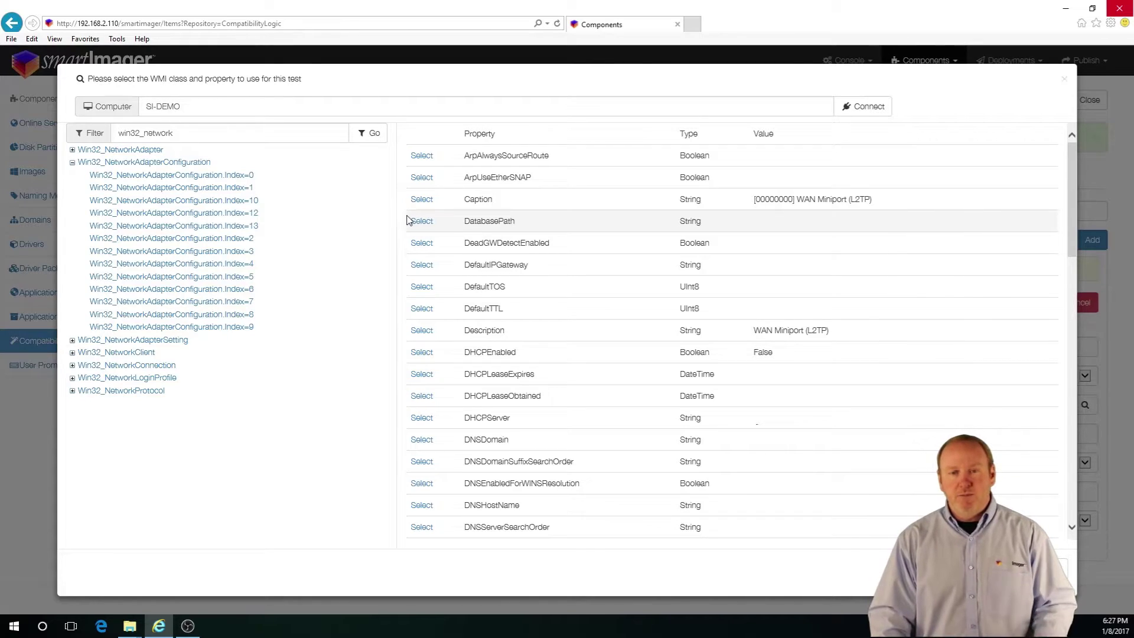
scroll(421, 243, "down", 7)
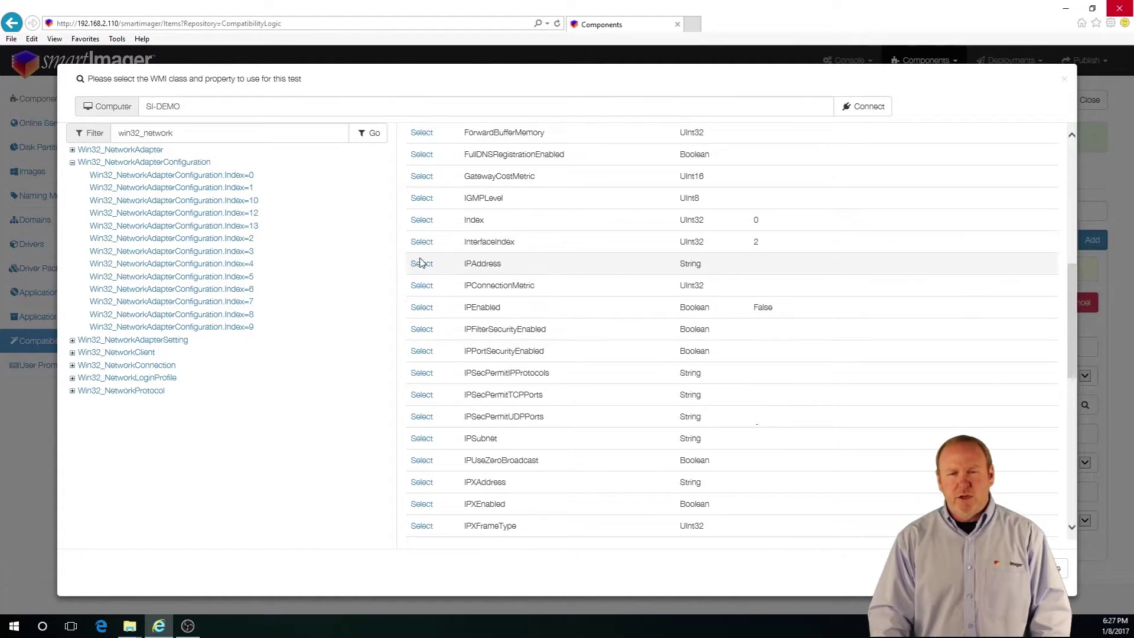
left_click(421, 264)
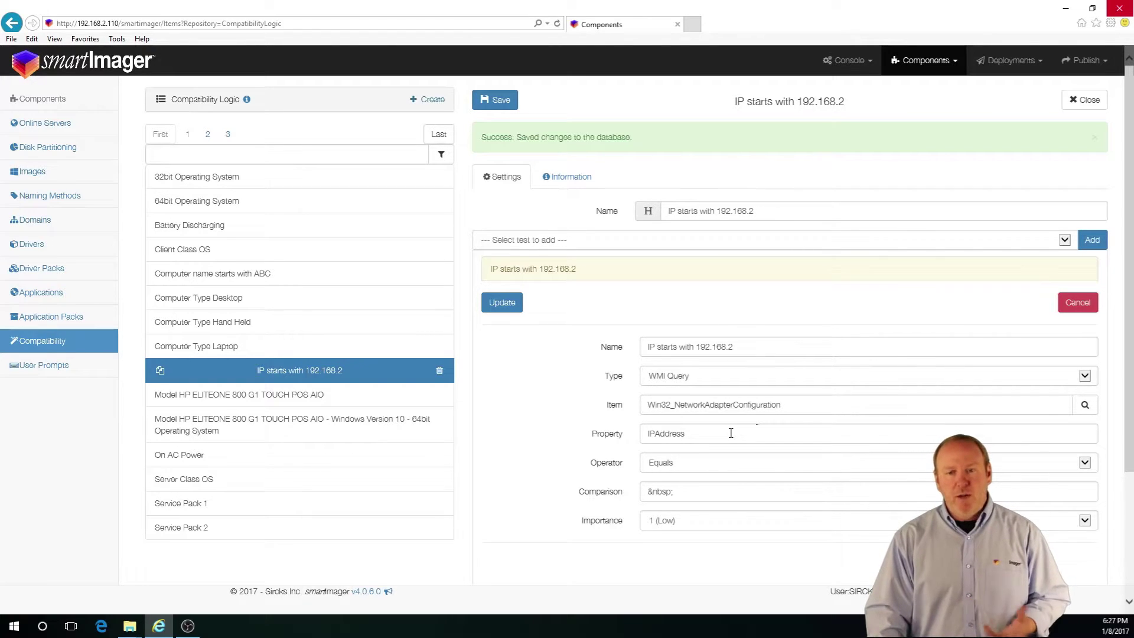
Set the test's operator to Starts With and its comparison value to "192.168.2." including the trailing dot.
left_click(712, 465)
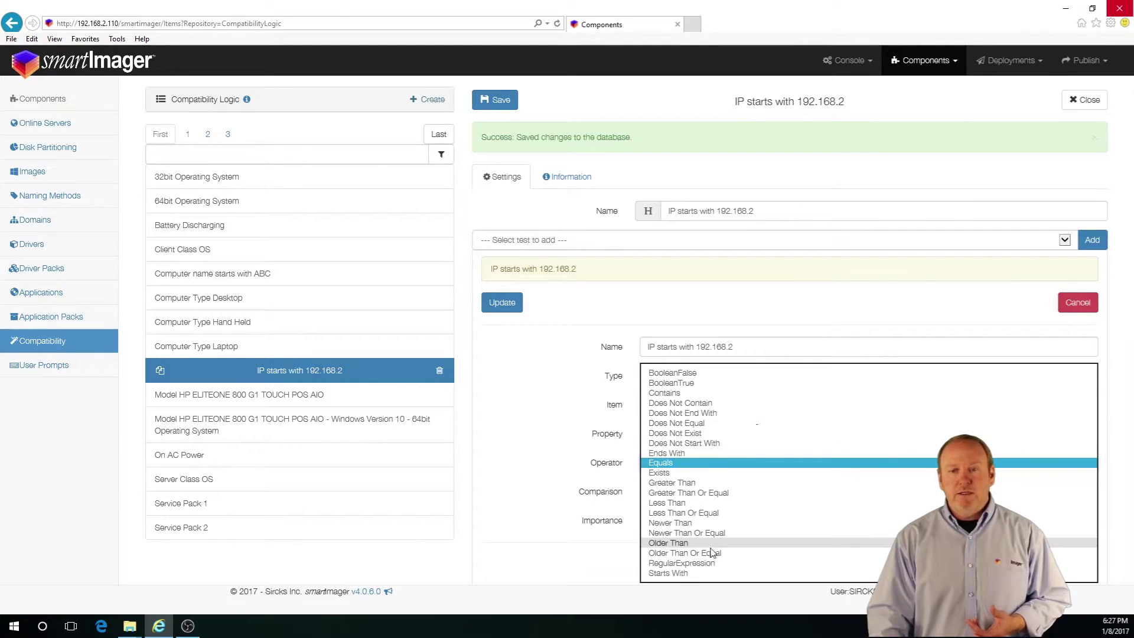
left_click(711, 573)
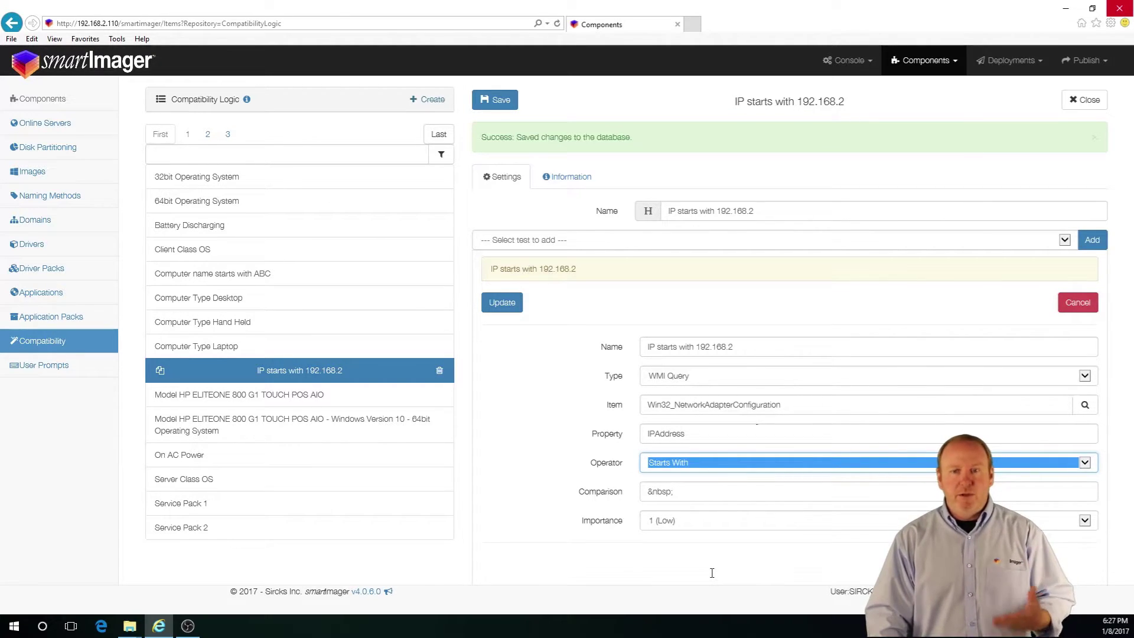
left_click_drag(689, 490, 623, 489)
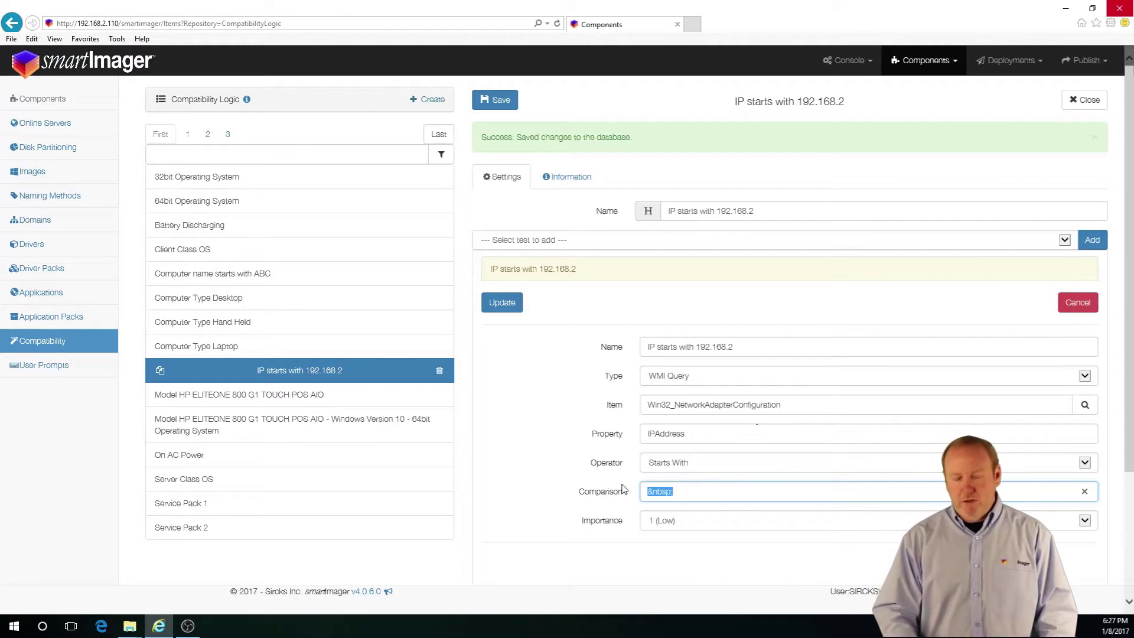
type("192.")
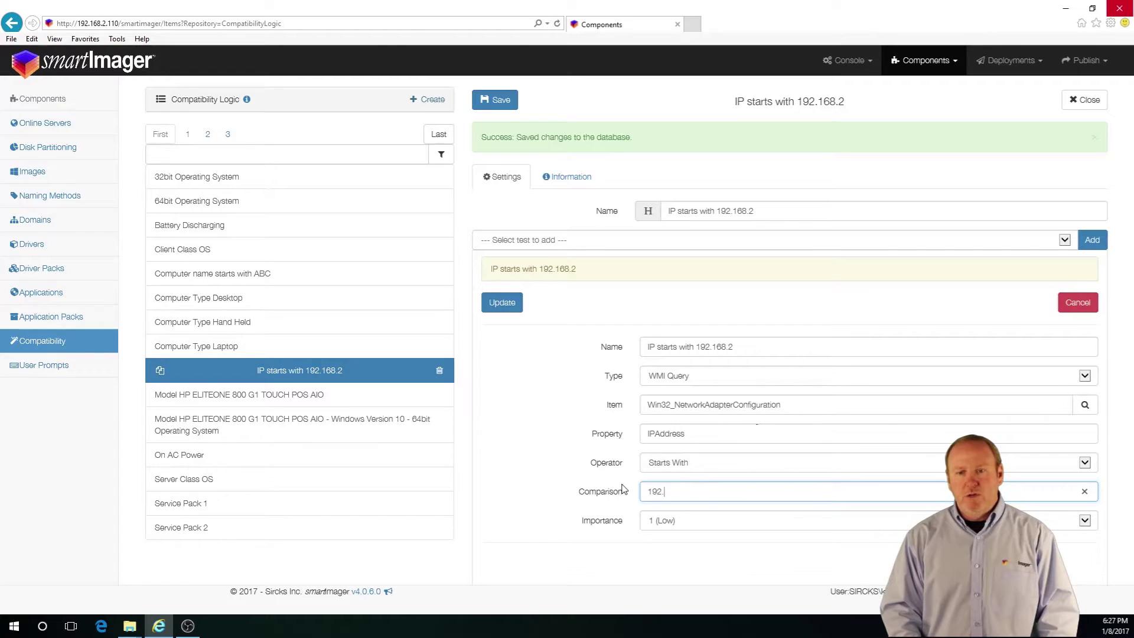
type("168.23")
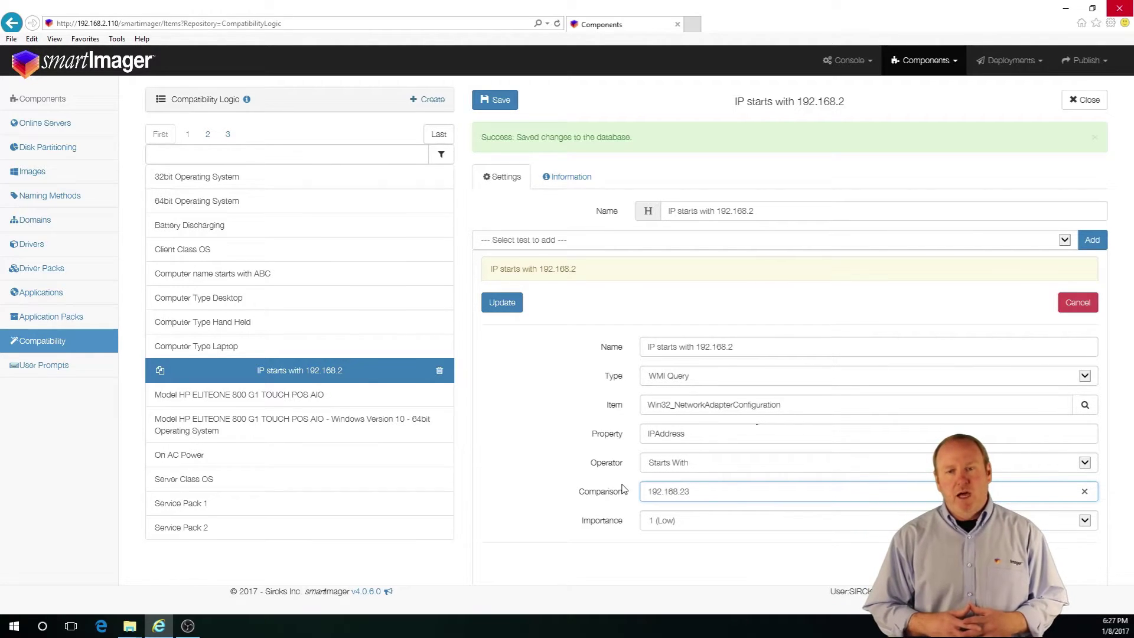
key("BackSpace")
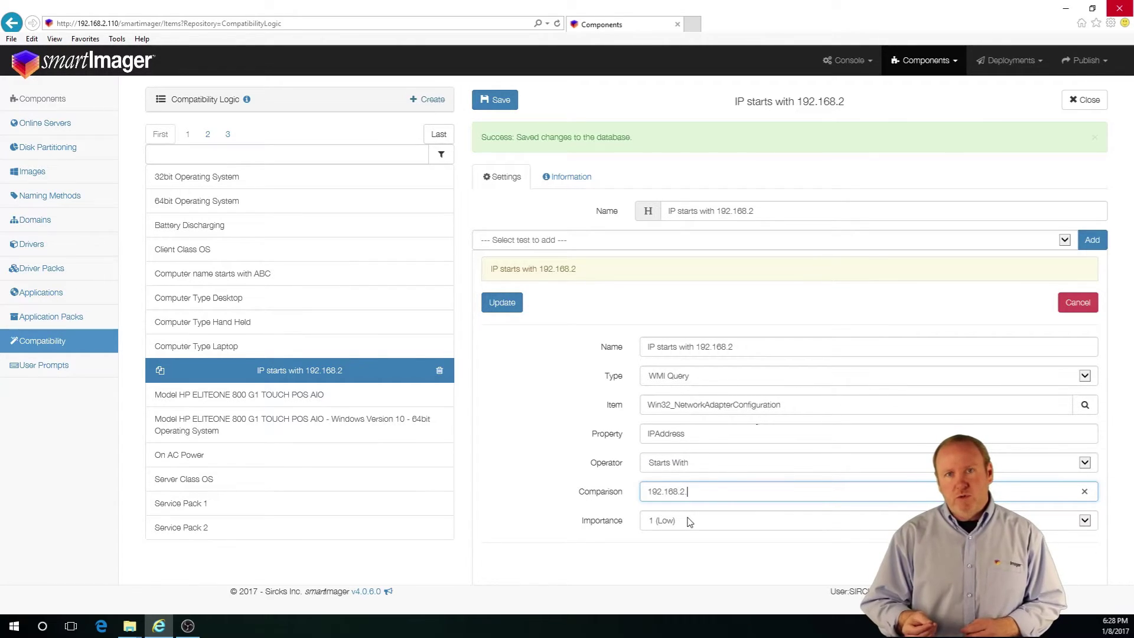
Check the importance options, leave the test at 1 (Low), update the test, and save the IP compatibility logic item.
left_click(689, 521)
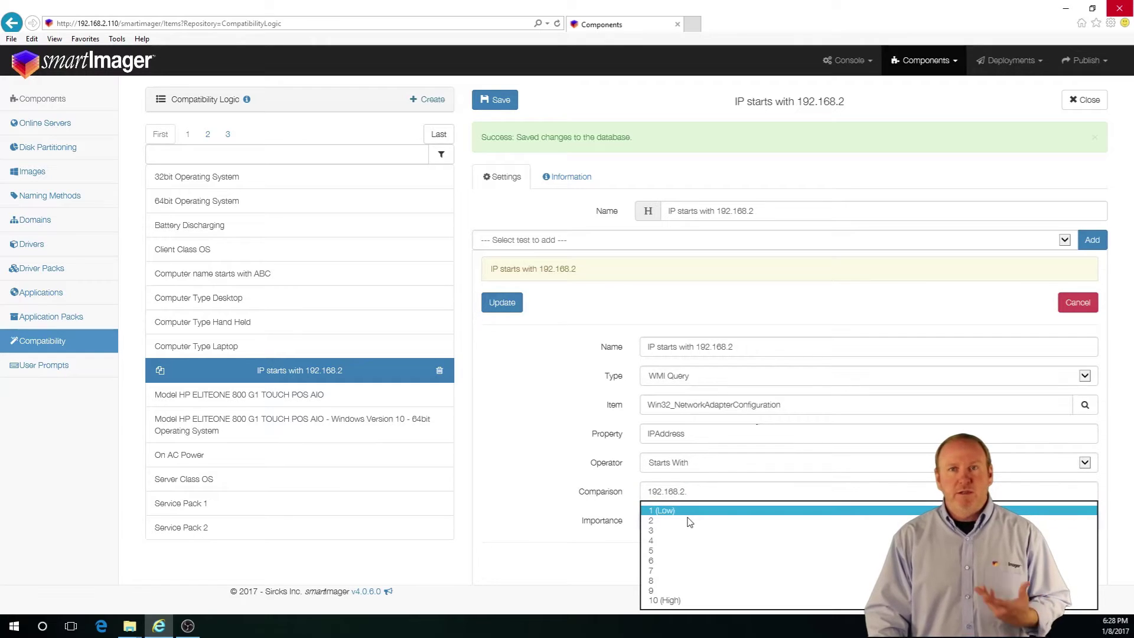
left_click(611, 549)
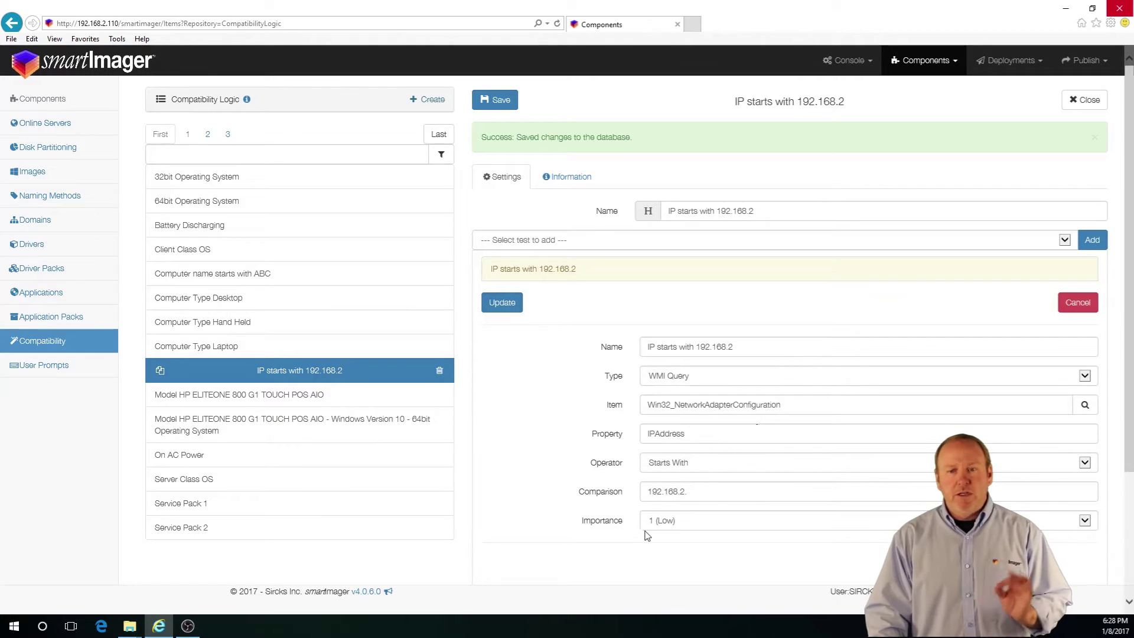
left_click(501, 307)
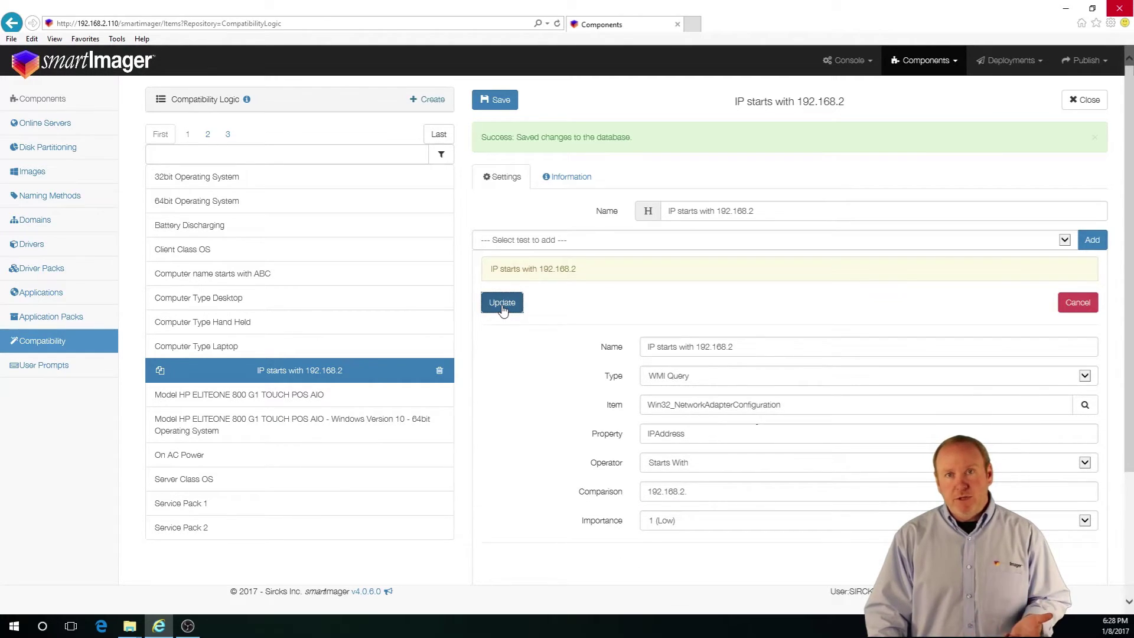
left_click(499, 102)
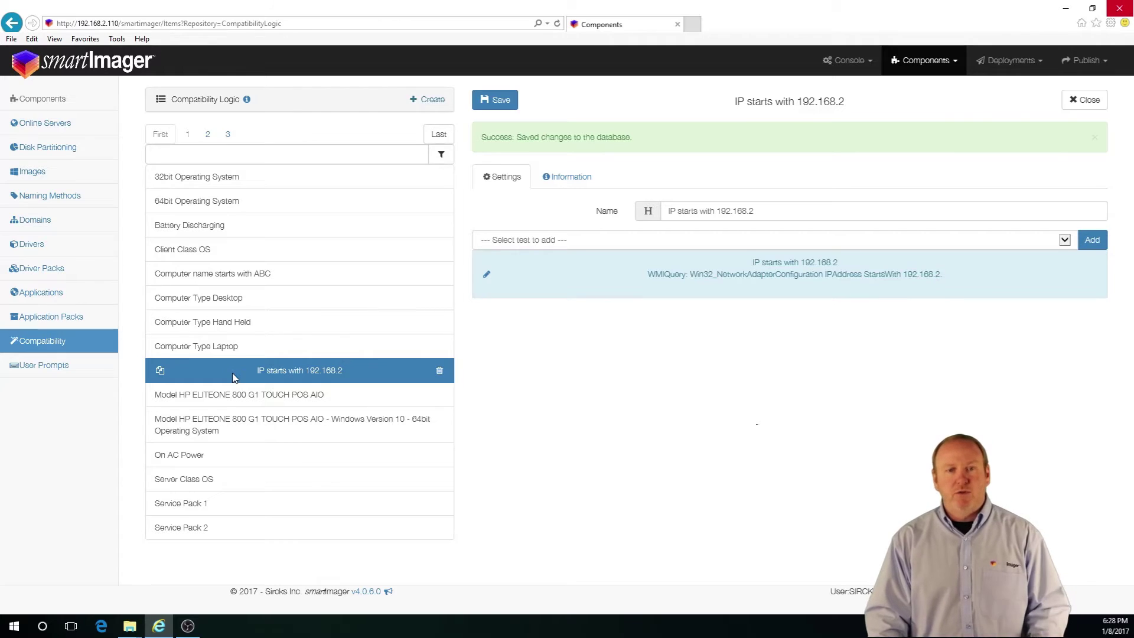
In the Google Chrome application's compatibility settings, filter by "ip", apply the "IP starts with 192.168.2" logic, and save the application.
left_click(63, 295)
left_click(185, 206)
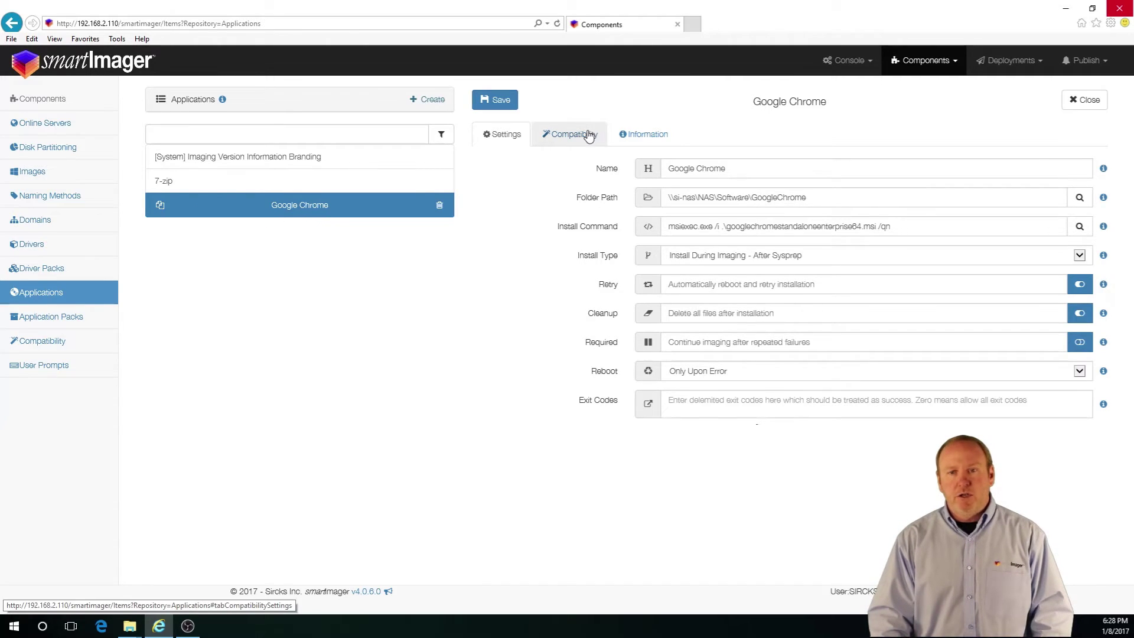
left_click(589, 135)
left_click(604, 171)
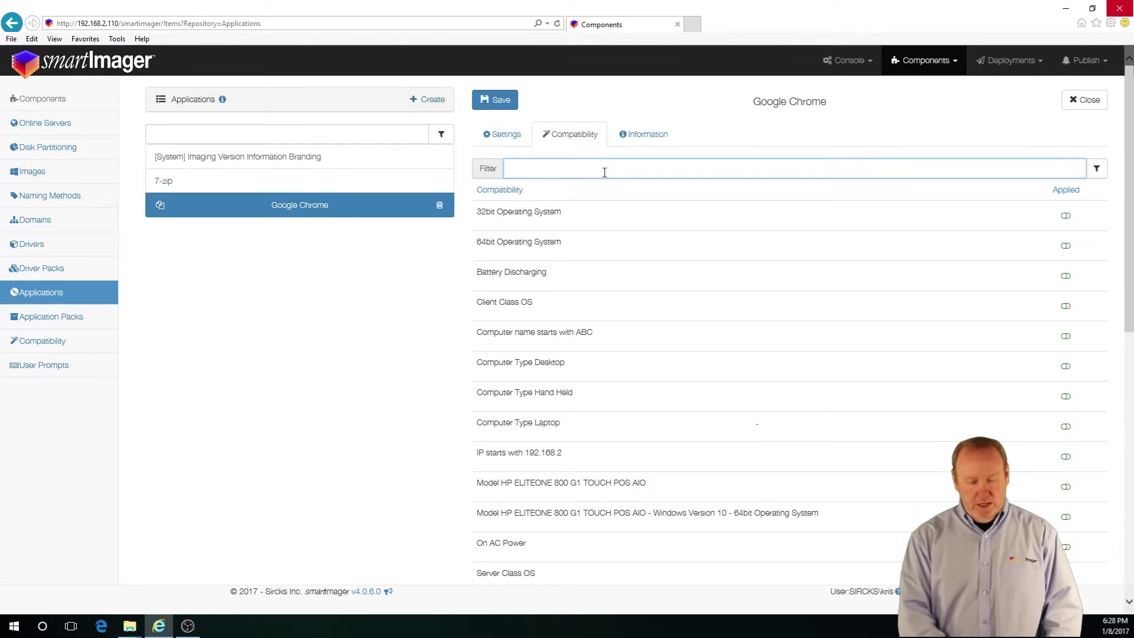
type("ip")
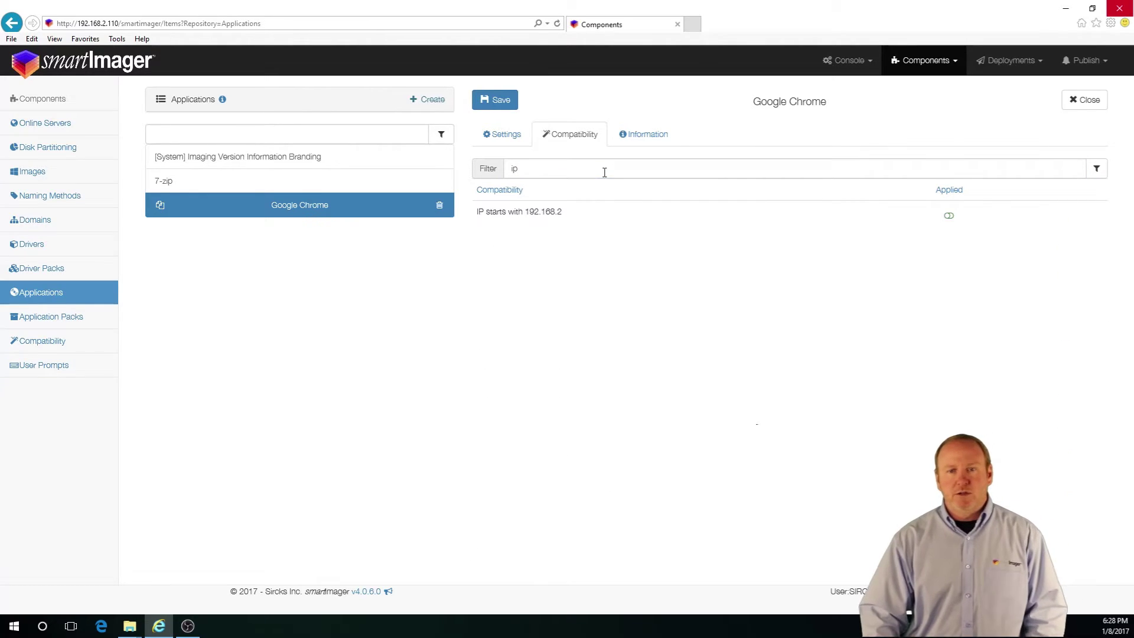
left_click(948, 217)
left_click(499, 101)
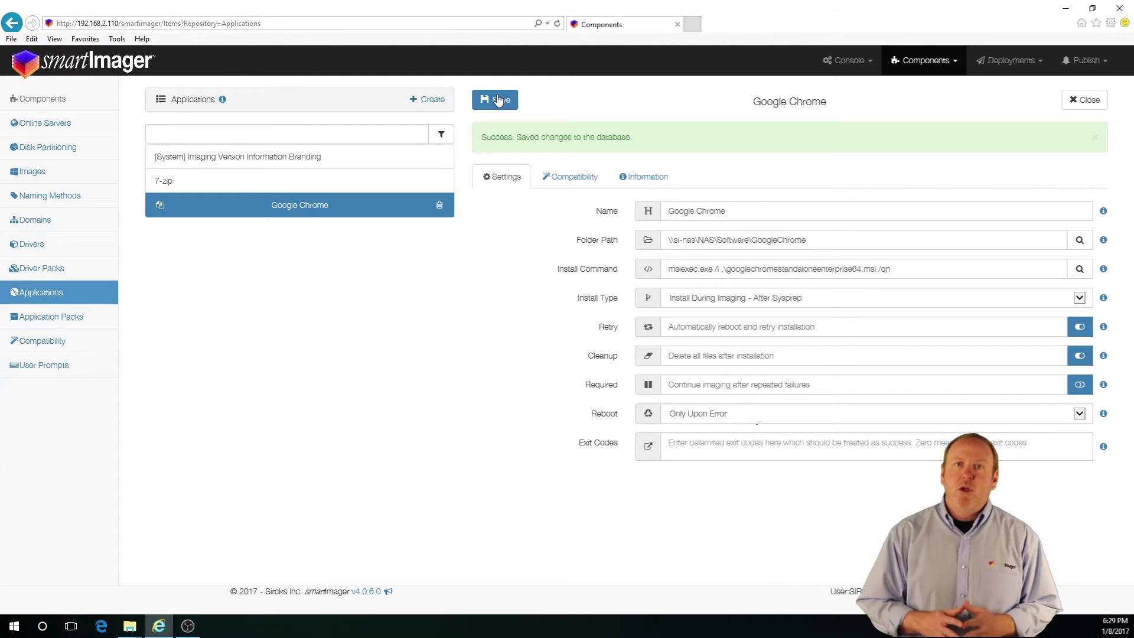